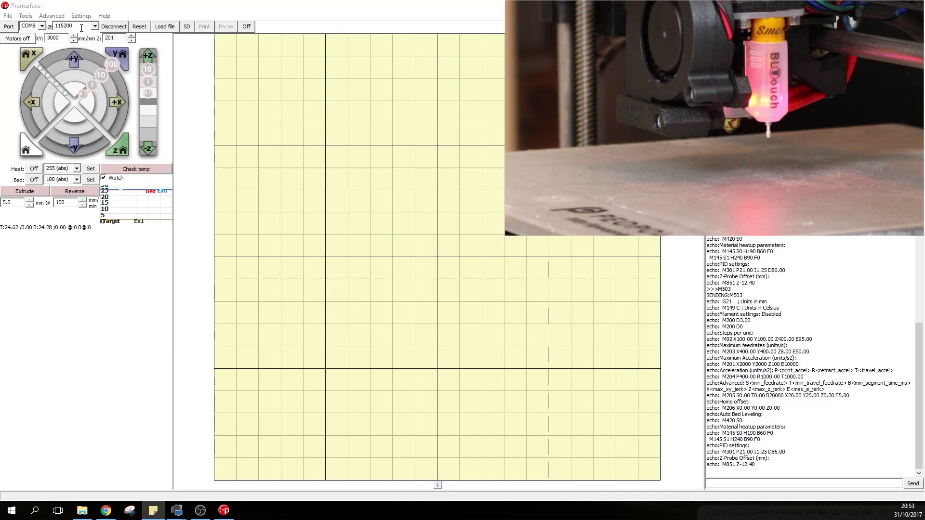
{"action": "type", "text": "1"}
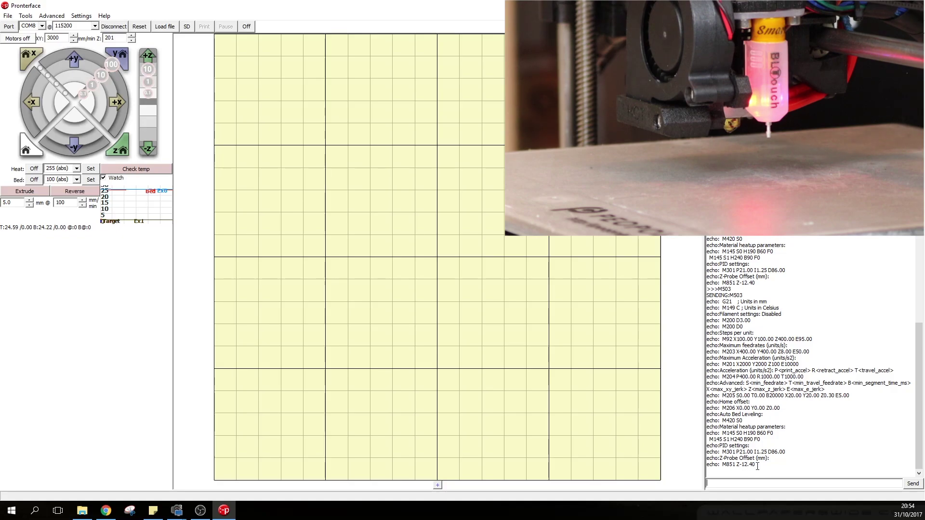
{"action": "left_click_drag", "start_coordinate": [758, 466], "coordinate": [707, 466]}
{"action": "left_click", "coordinate": [738, 472]}
{"action": "left_click_drag", "start_coordinate": [737, 466], "coordinate": [759, 466]}
{"action": "left_click", "coordinate": [738, 484]}
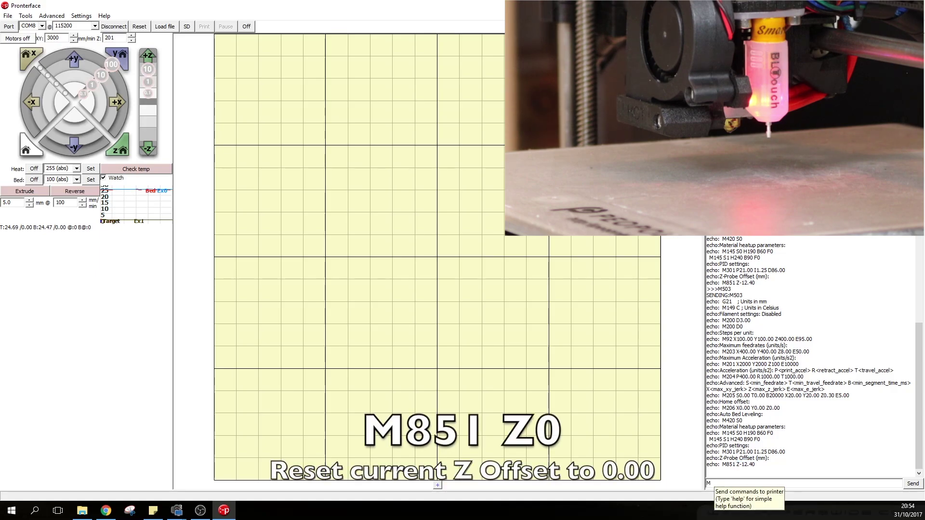
Zero the Z-probe offset with M851 Z0, store it with M500 and reload with M501
{"action": "type", "text": "M851 Z0"}
{"action": "key", "text": "Return"}
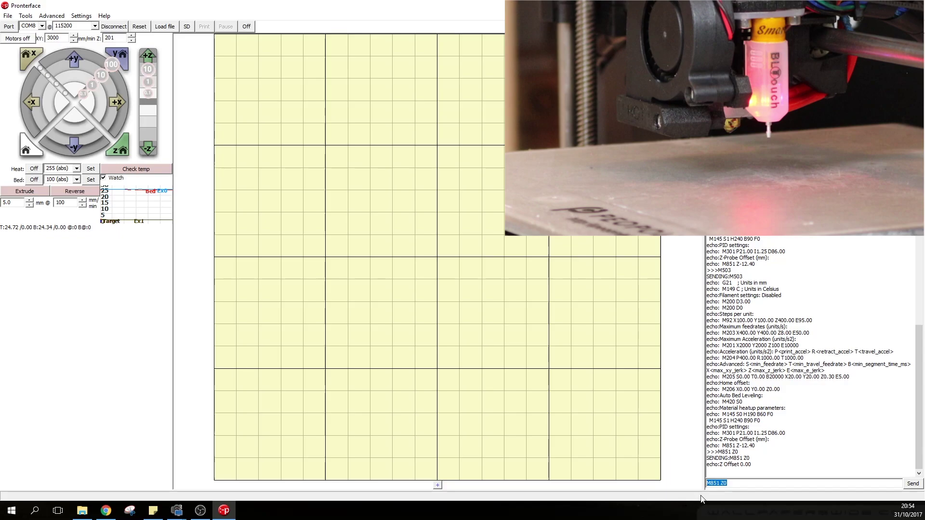
{"action": "type", "text": "M"}
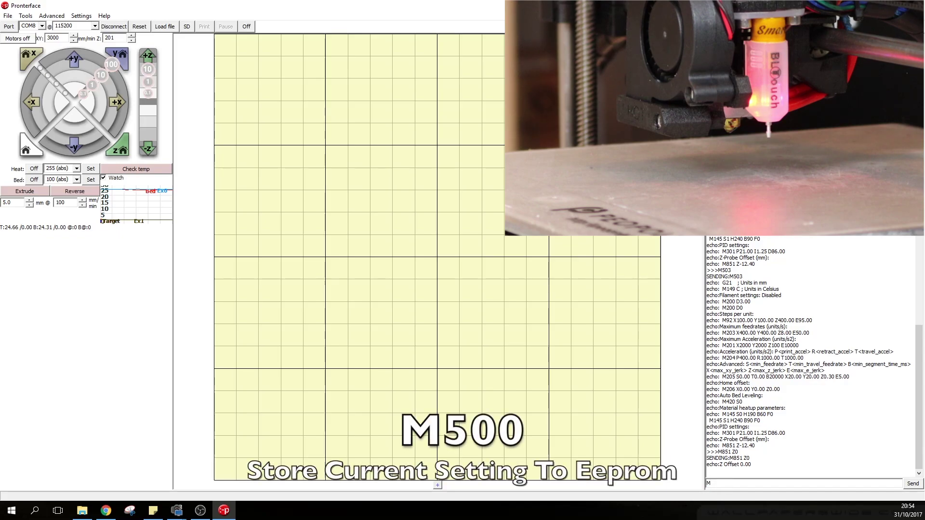
{"action": "type", "text": "500"}
{"action": "key", "text": "Return"}
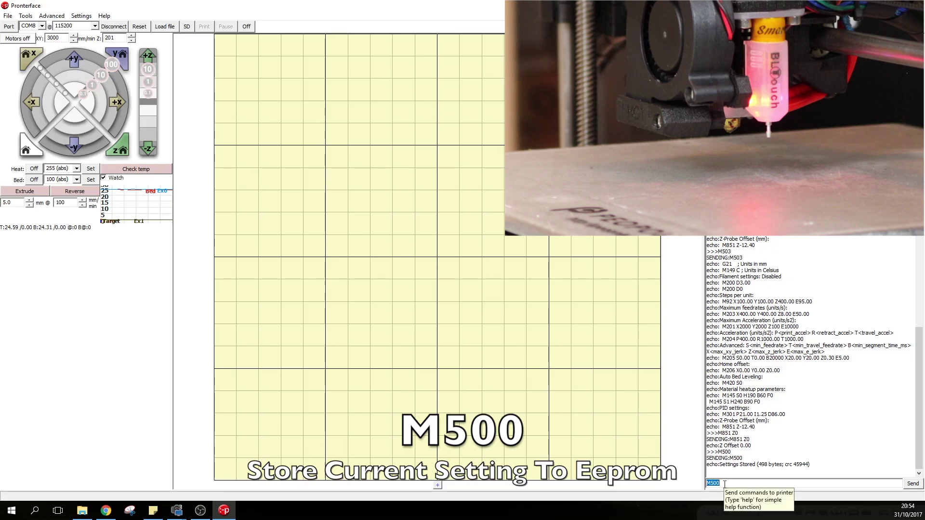
{"action": "type", "text": "M50"}
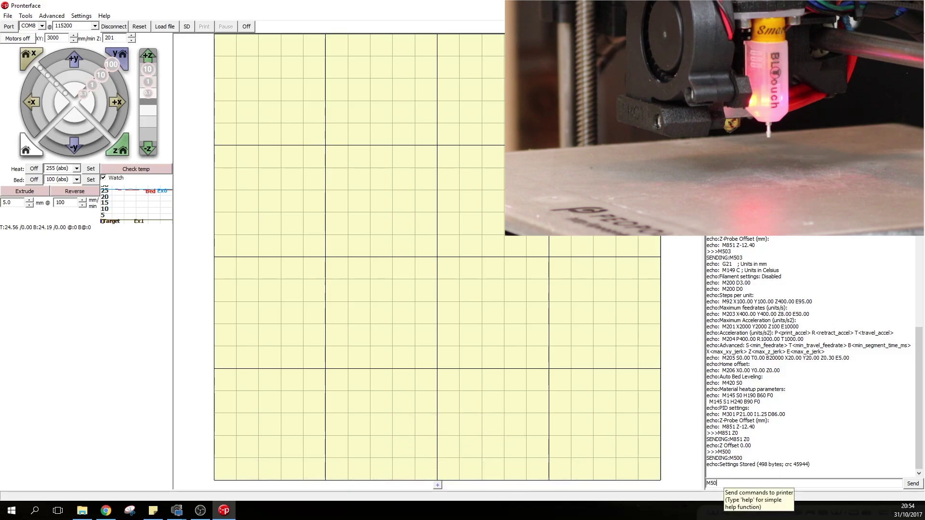
{"action": "type", "text": "1"}
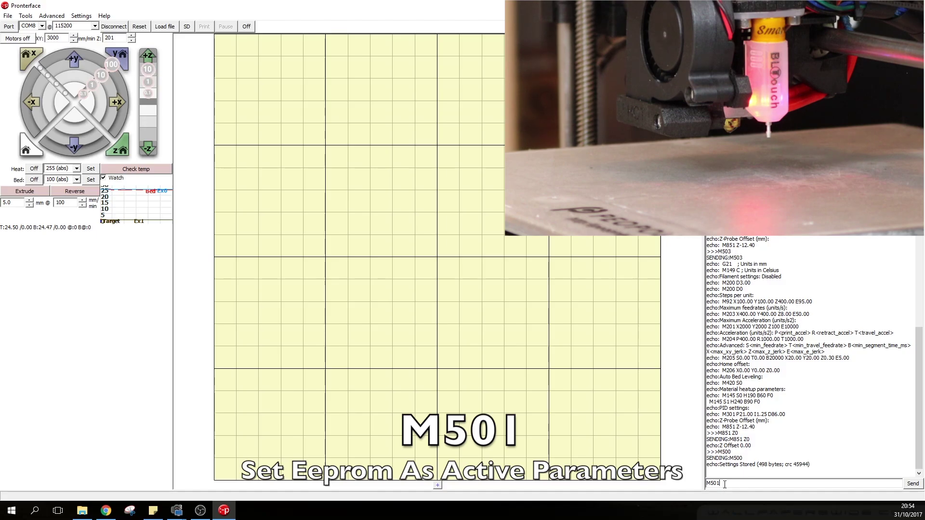
{"action": "key", "text": "Return"}
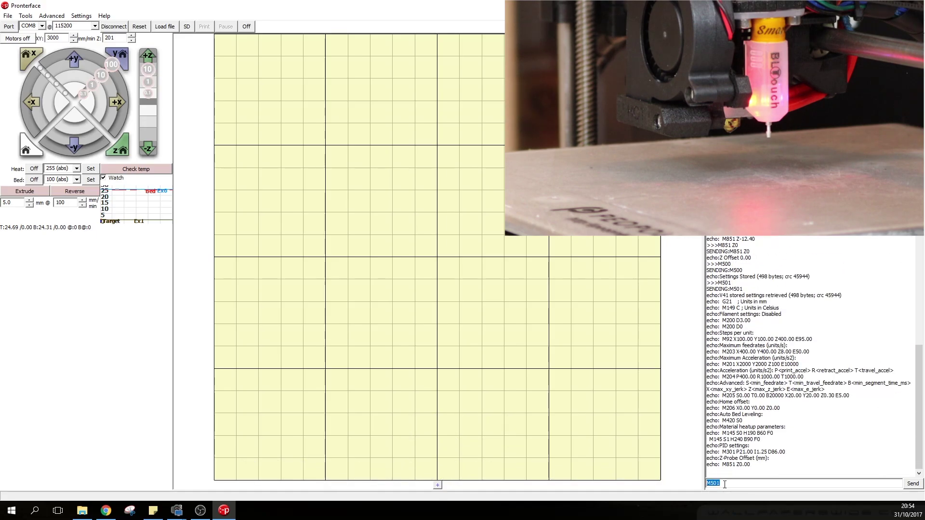
List active settings with M503 and confirm the probe offset reads M851 Z0.00
{"action": "type", "text": "M"}
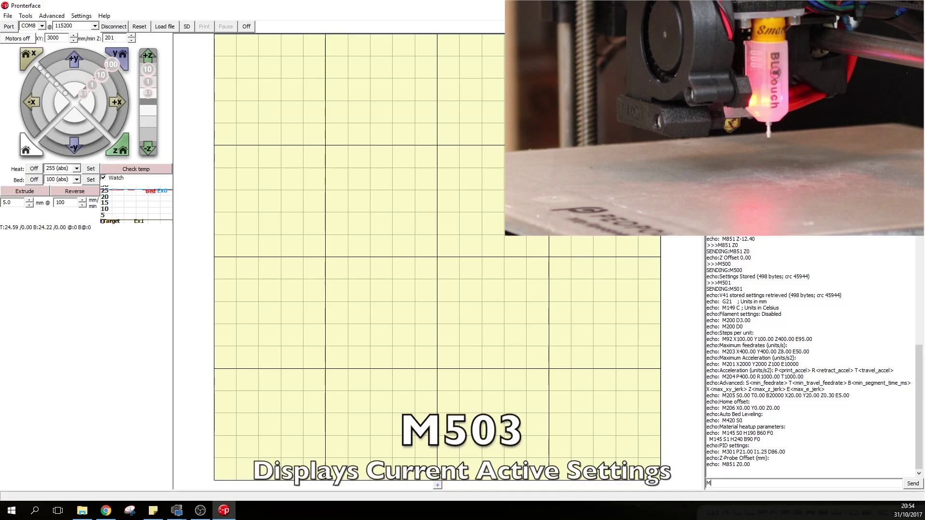
{"action": "key", "text": "Return"}
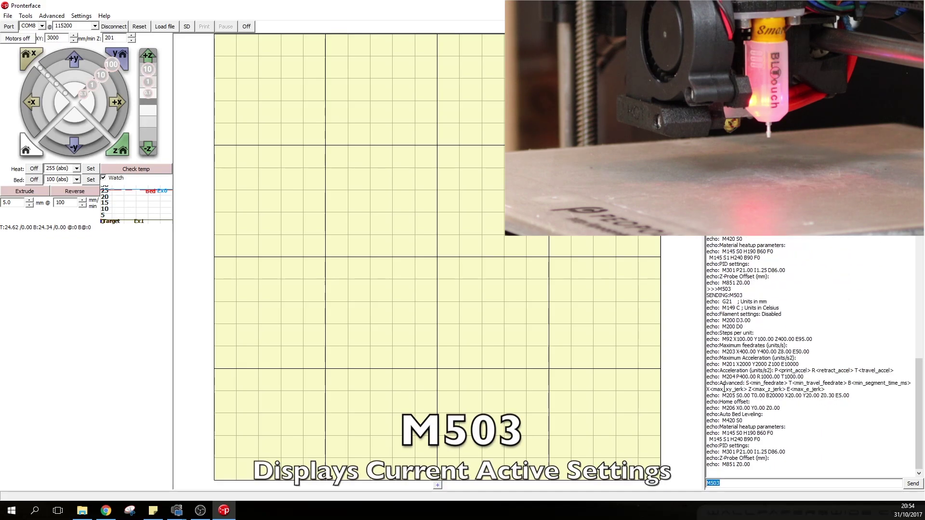
{"action": "left_click_drag", "start_coordinate": [710, 464], "coordinate": [767, 467]}
{"action": "left_click", "coordinate": [748, 468]}
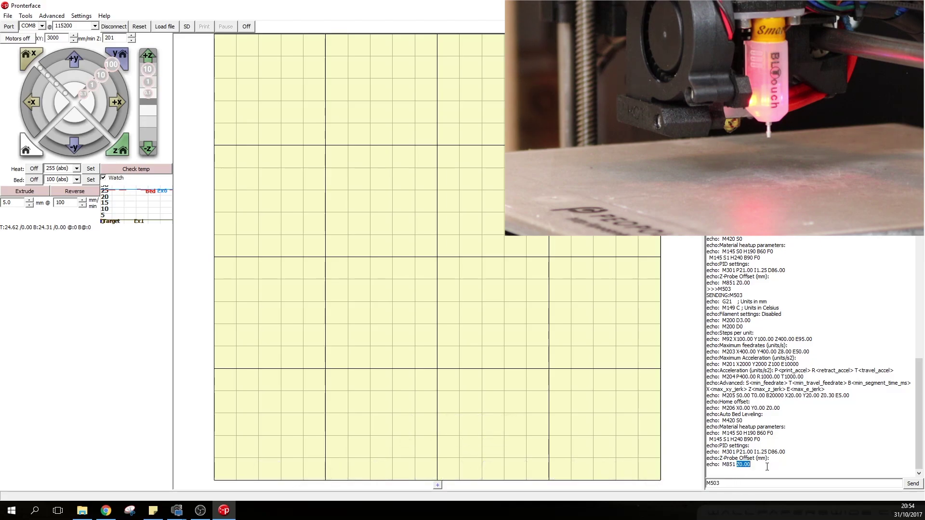
{"action": "left_click", "coordinate": [744, 484]}
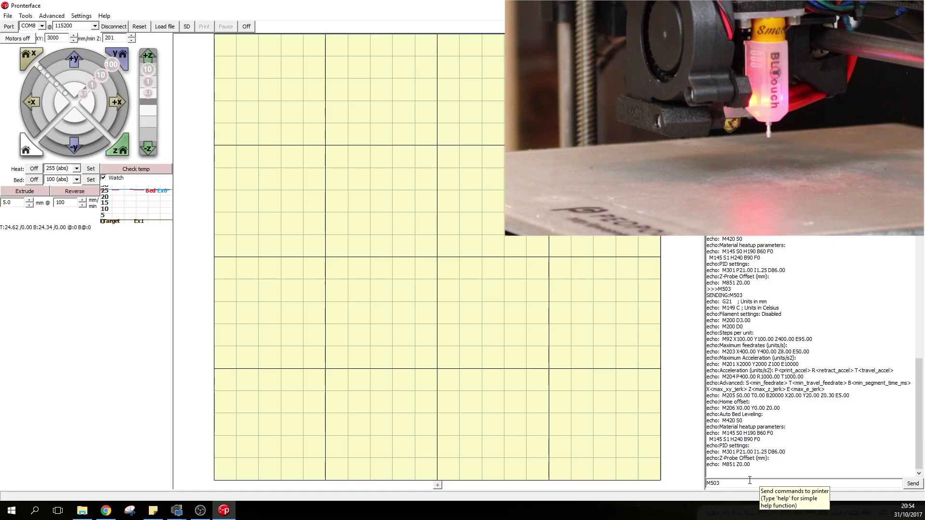
{"action": "left_click_drag", "start_coordinate": [735, 483], "coordinate": [633, 489]}
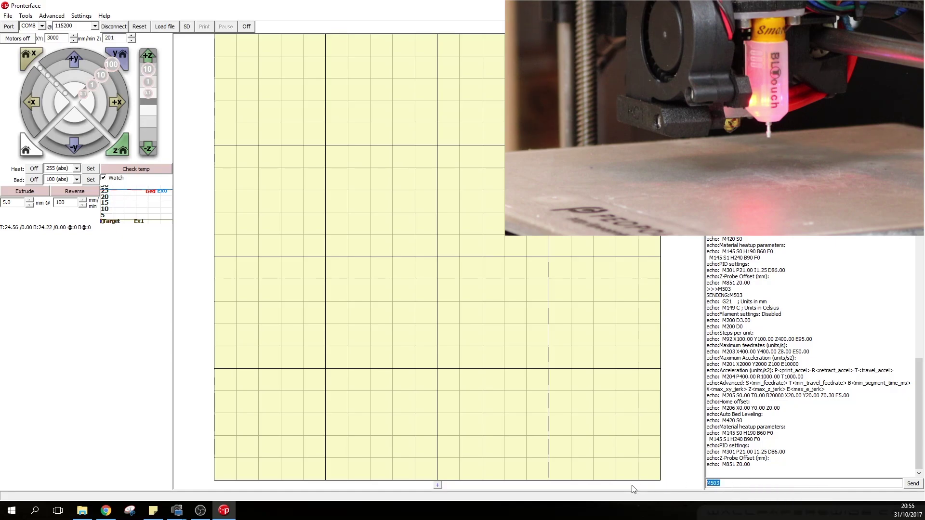
Home only the Z axis with G28 Z, then lower the nozzle to Z0 with G1 F60 Z0
{"action": "type", "text": "G28"}
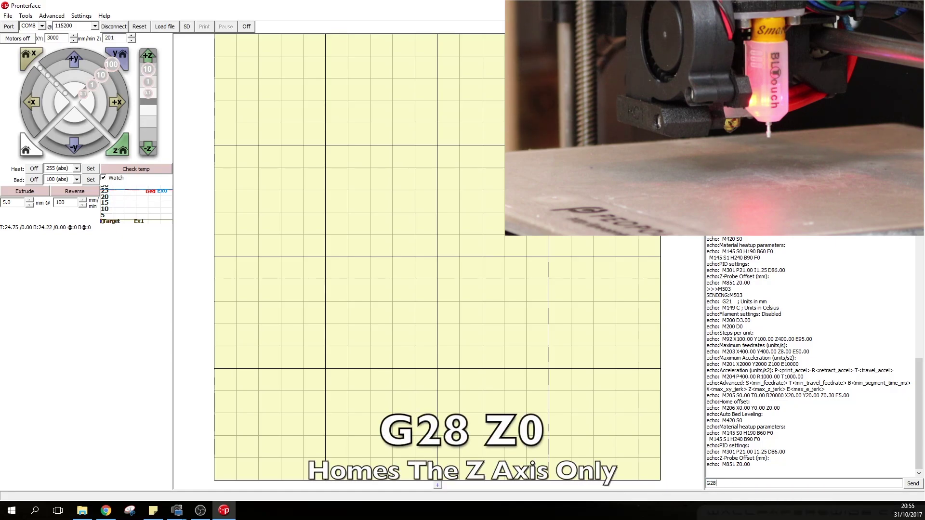
{"action": "type", "text": " Z"}
{"action": "key", "text": "Return"}
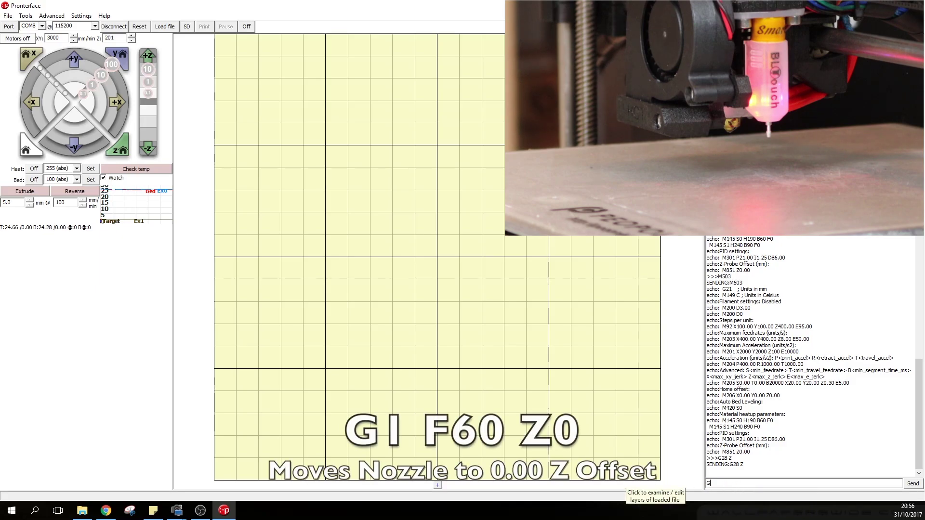
{"action": "type", "text": "G1"}
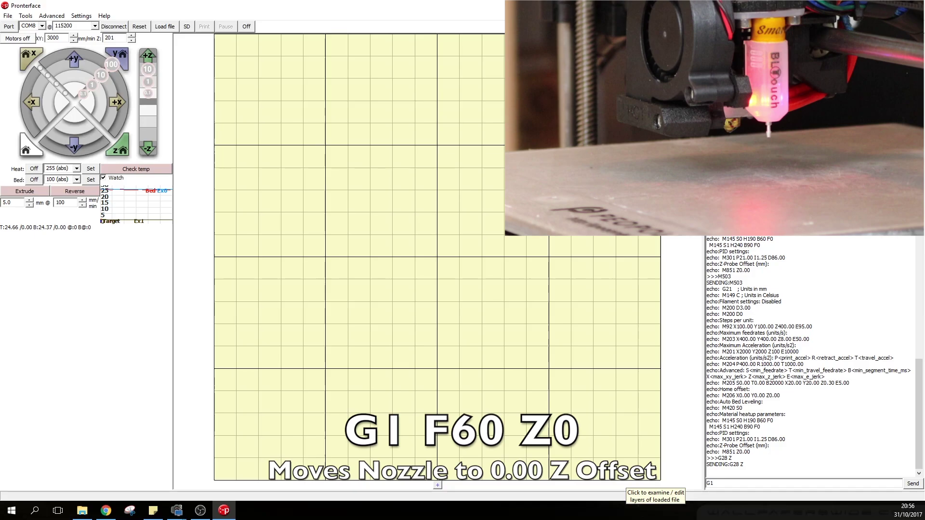
{"action": "type", "text": " F60"}
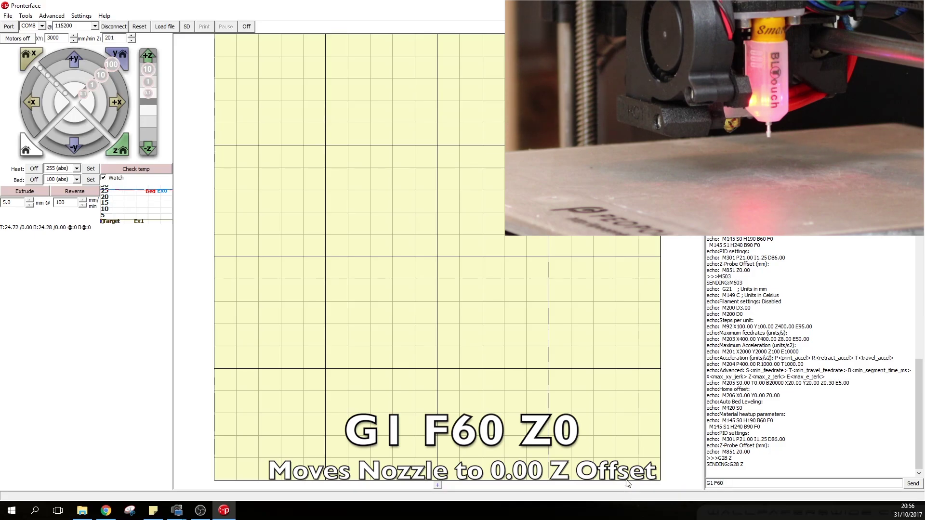
{"action": "type", "text": " Z0"}
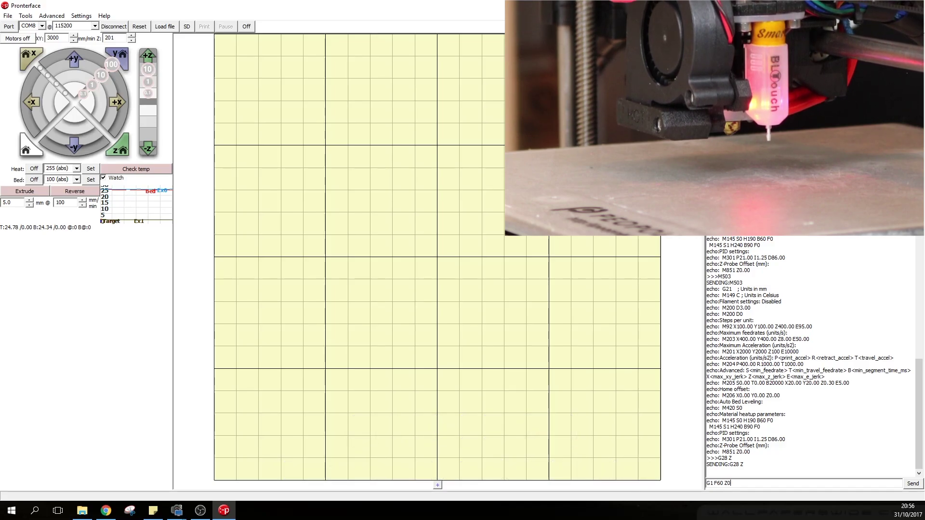
{"action": "key", "text": "Return"}
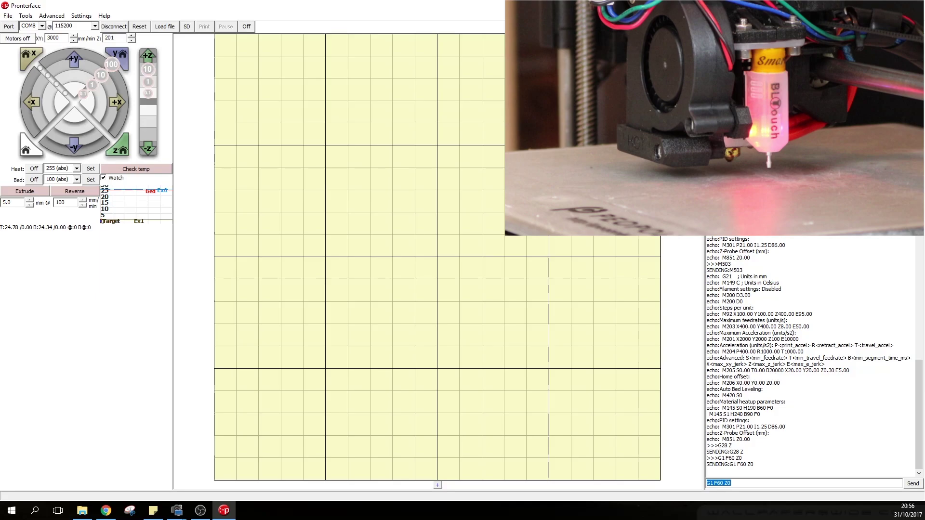
{"action": "key", "text": "alt+Tab"}
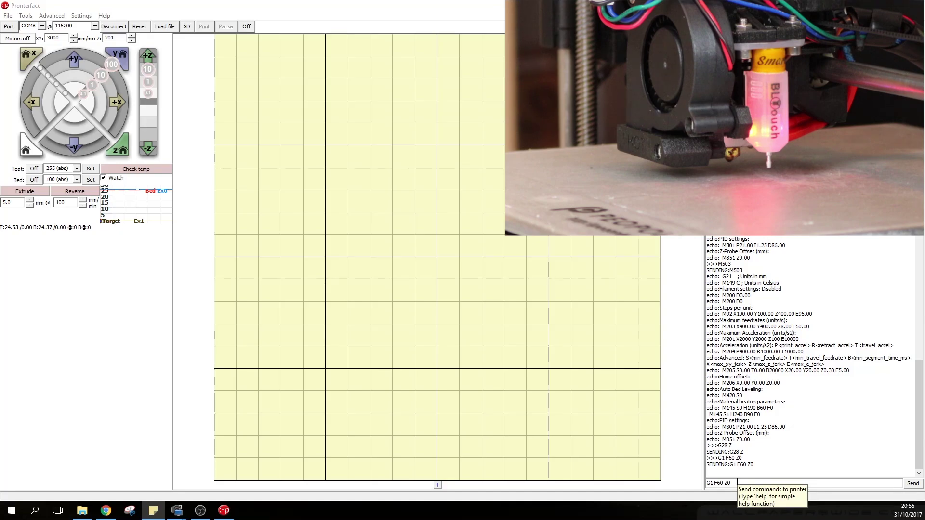
{"action": "left_click", "coordinate": [153, 121]}
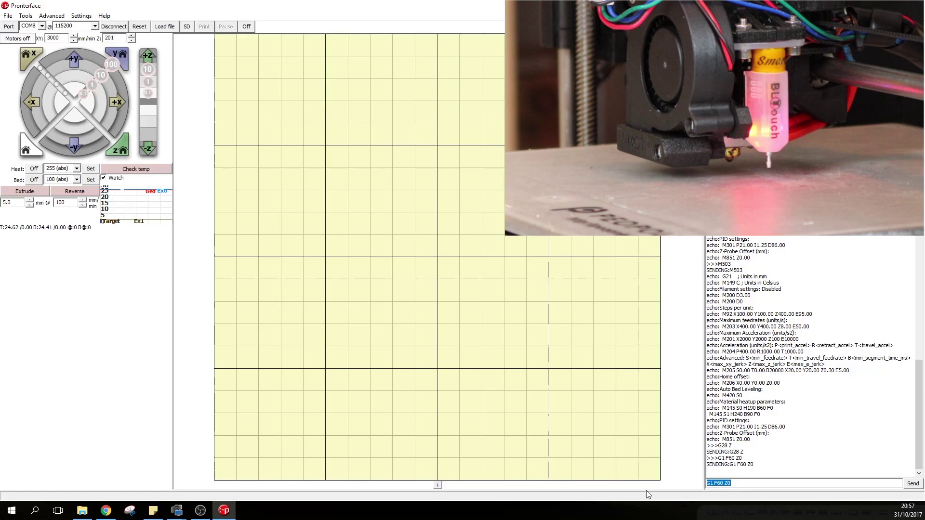
Disable soft endstops with M211 S0 and check the console reports 'Soft endstops: Off'
{"action": "type", "text": "M2"}
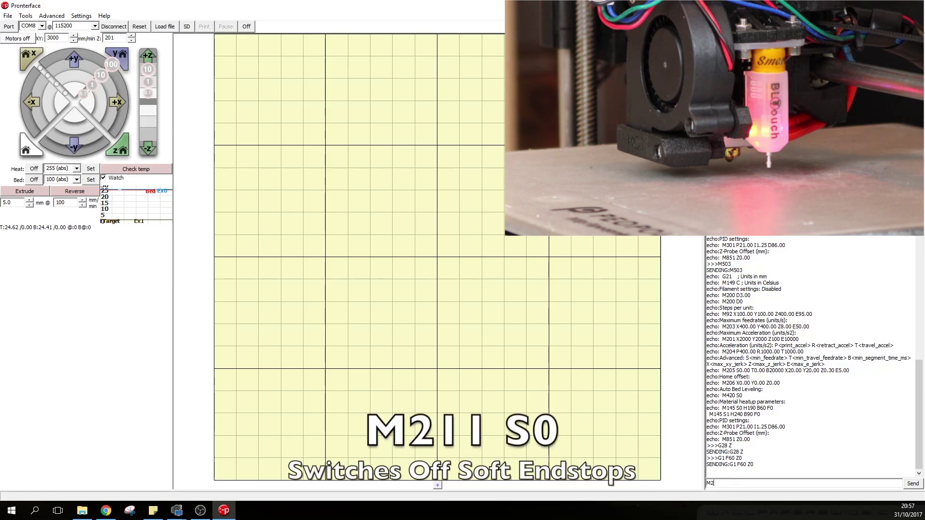
{"action": "type", "text": "11 S0"}
{"action": "key", "text": "Return"}
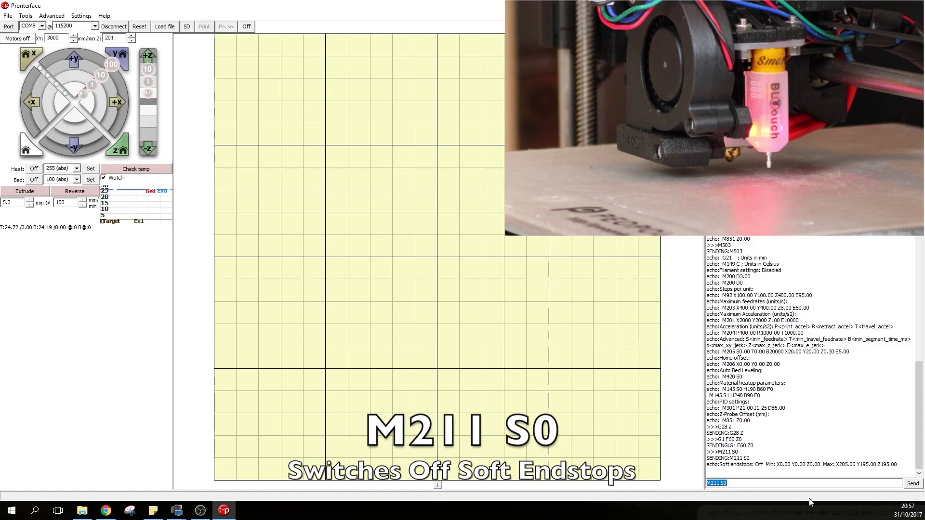
{"action": "left_click_drag", "start_coordinate": [720, 466], "coordinate": [763, 466]}
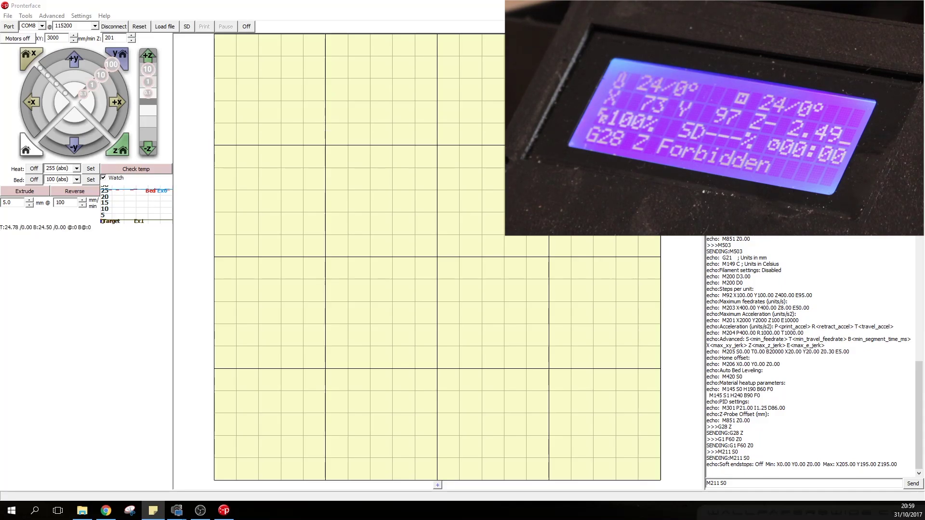
Jot -2.49 in a new Sticky Note, then correct it to read -2.50
{"action": "left_click_drag", "start_coordinate": [186, 161], "coordinate": [203, 162]}
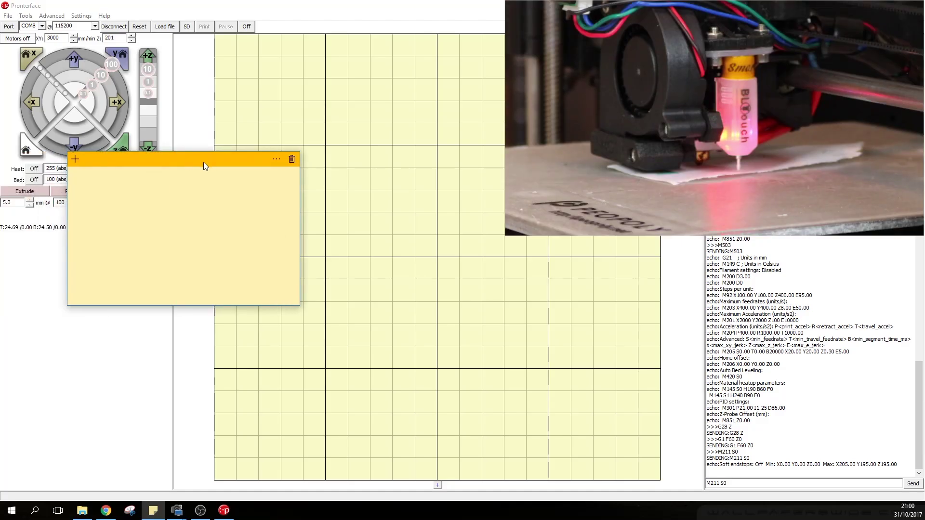
{"action": "type", "text": "-2.49"}
{"action": "left_click_drag", "start_coordinate": [82, 177], "coordinate": [101, 177]}
{"action": "type", "text": "50"}
{"action": "key", "text": "shift+Left"}
{"action": "key", "text": "shift+Left"}
{"action": "key", "text": "shift+Left"}
{"action": "key", "text": "shift+Left"}
{"action": "key", "text": "shift+Left"}
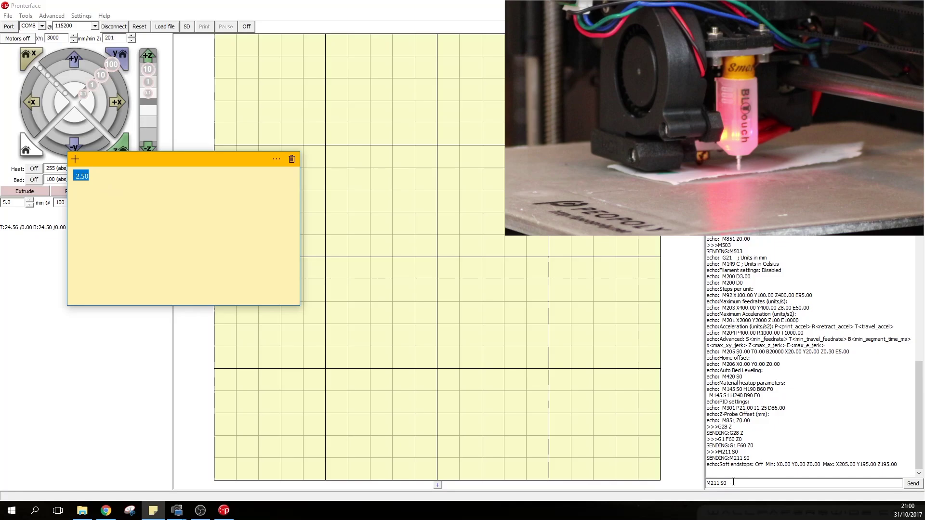
{"action": "left_click", "coordinate": [748, 483]}
Set the Z-probe offset to -2.50 with M851 Z-2.5
{"action": "type", "text": "M"}
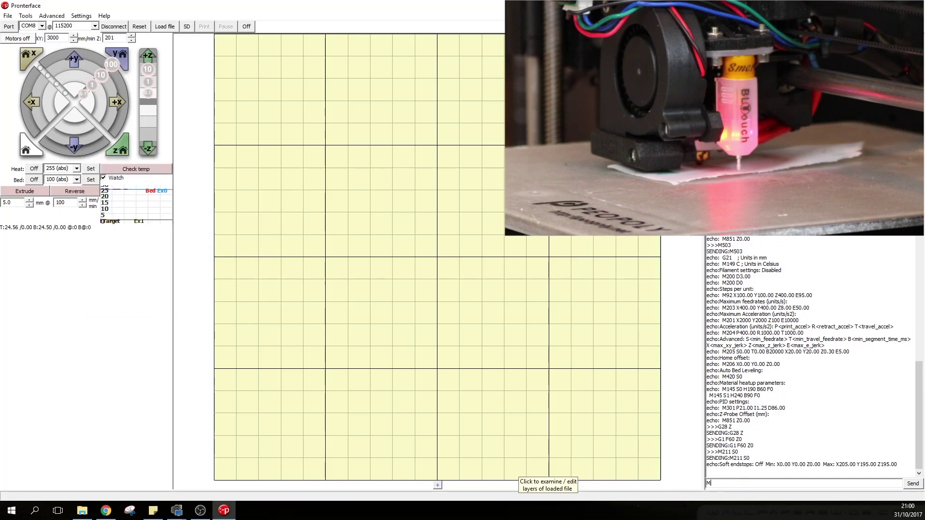
{"action": "type", "text": "M851"}
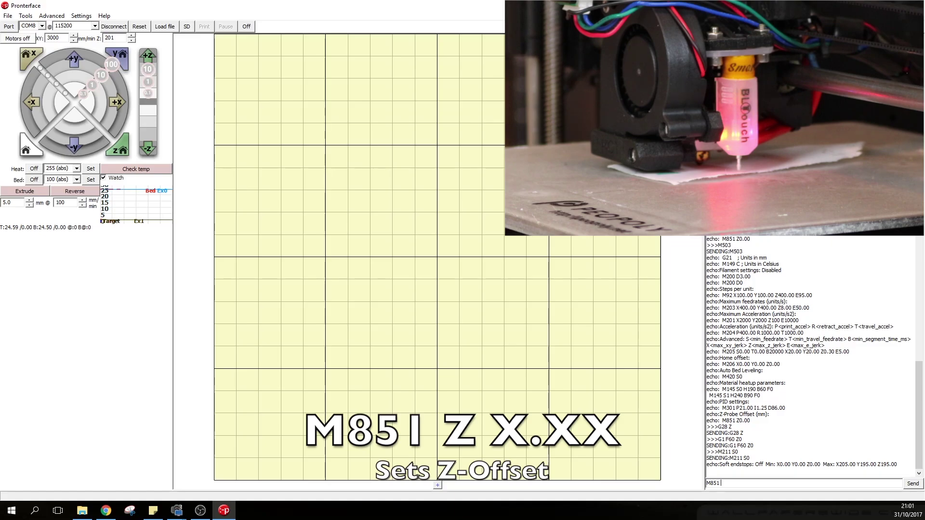
{"action": "type", "text": "Z-2.50"}
{"action": "key", "text": "Return"}
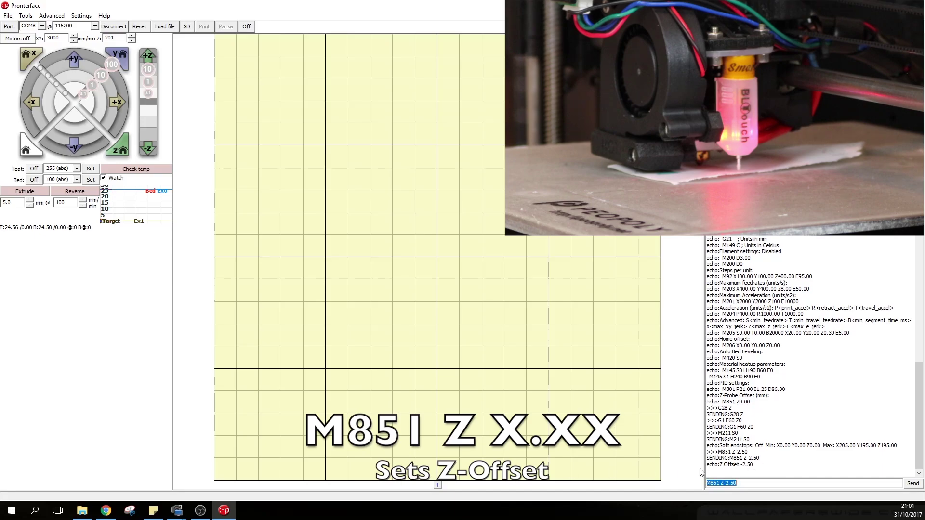
Turn soft endstops back on with M211 S1
{"action": "key", "text": "BackSpace"}
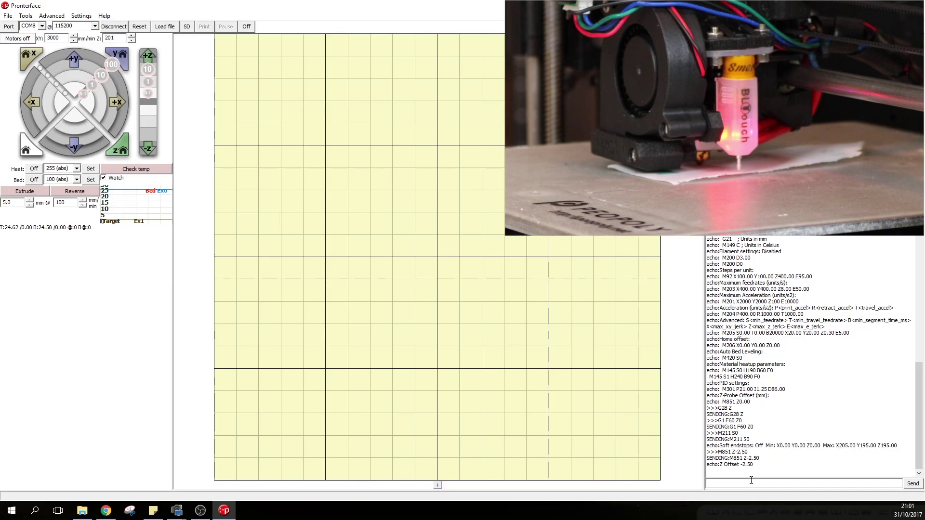
{"action": "type", "text": "M211 S1"}
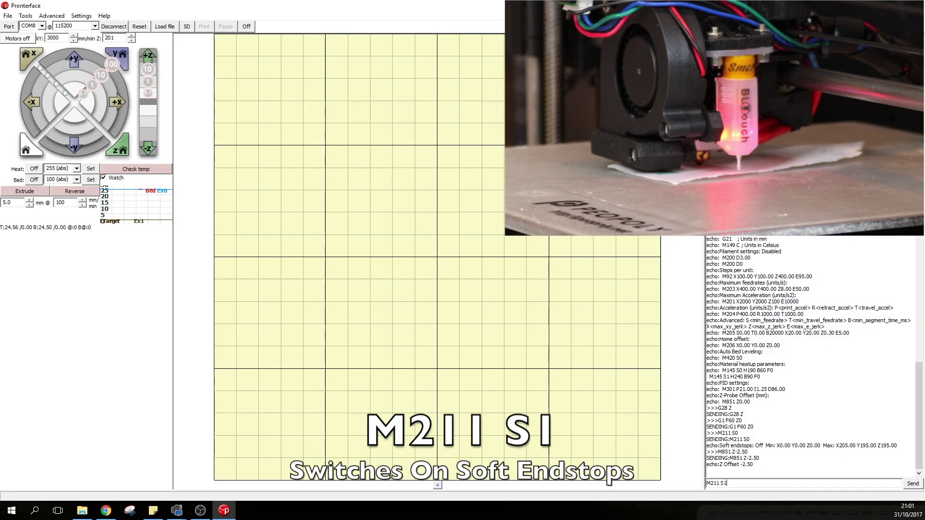
{"action": "key", "text": "Return"}
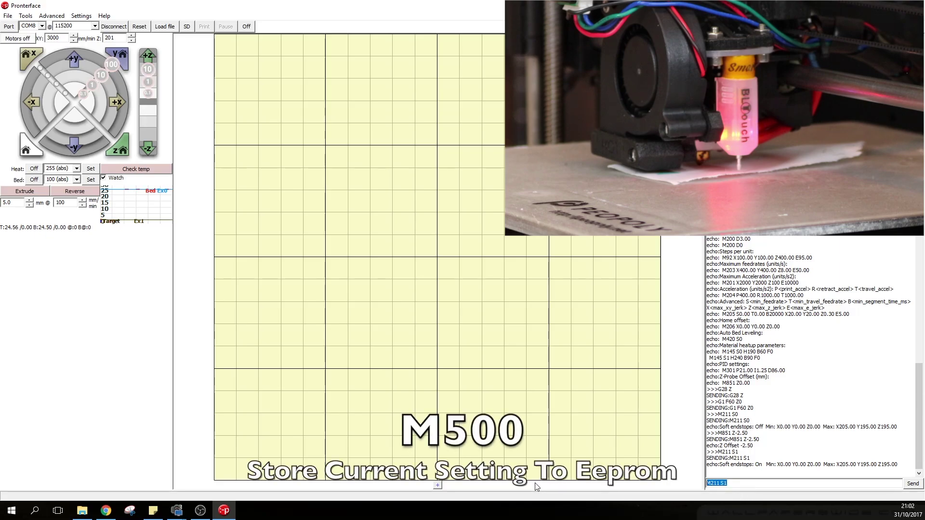
Save with M500, reload with M501, and confirm M503 reports M851 Z-2.50
{"action": "type", "text": "M500"}
{"action": "key", "text": "Return"}
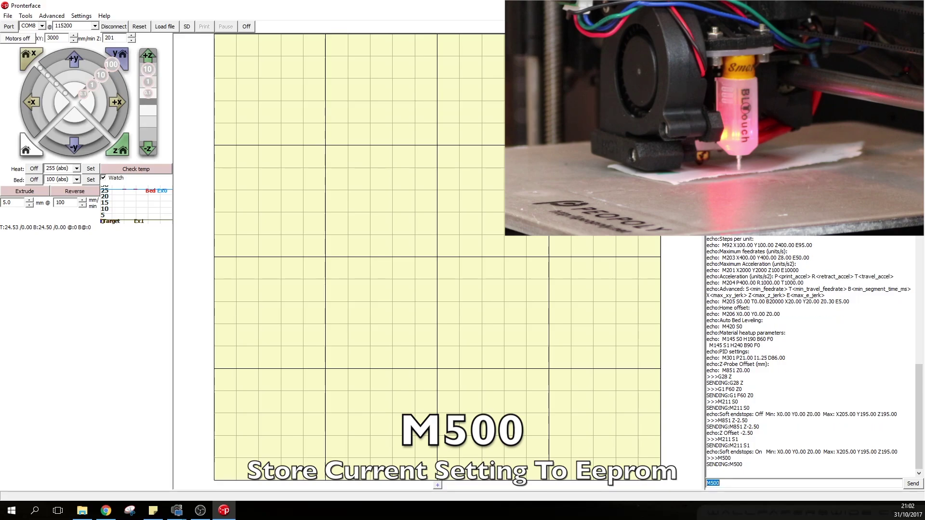
{"action": "type", "text": "M"}
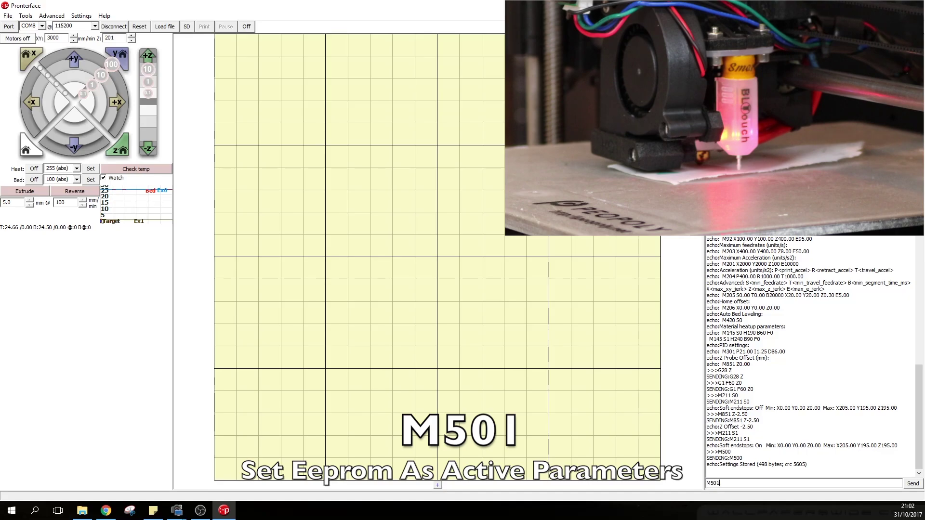
{"action": "type", "text": "501"}
{"action": "key", "text": "Return"}
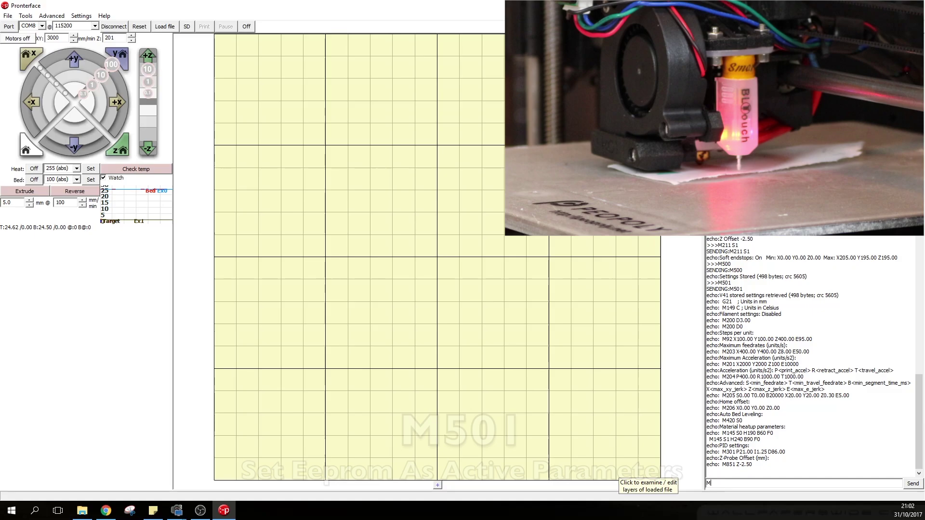
{"action": "type", "text": "M503"}
{"action": "key", "text": "Return"}
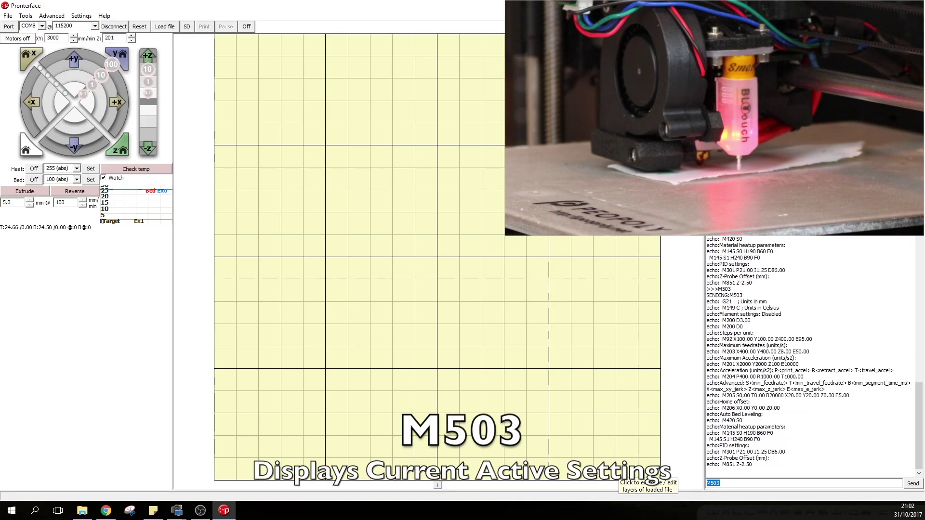
{"action": "left_click_drag", "start_coordinate": [755, 466], "coordinate": [706, 466]}
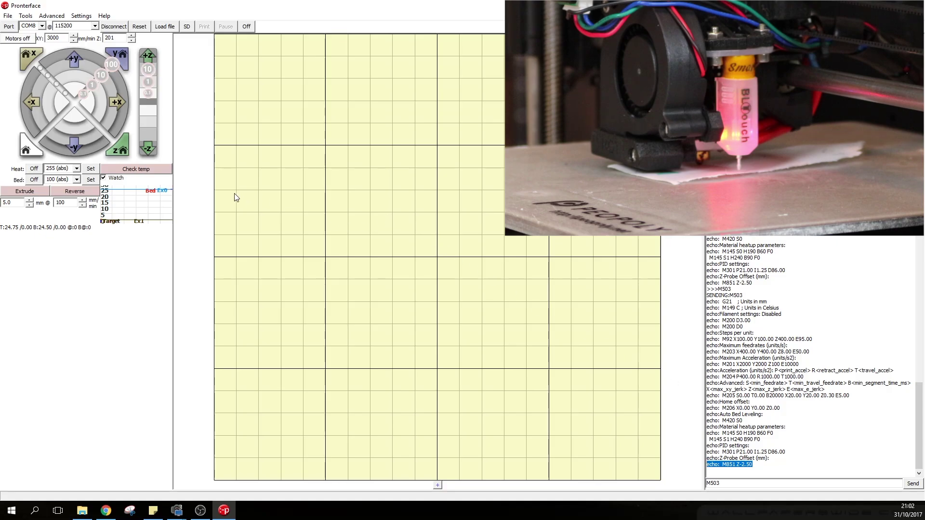
Home Z with the Z home button, then lower the nozzle to Z0 with G1 F60 Z0
{"action": "left_click", "coordinate": [33, 151]}
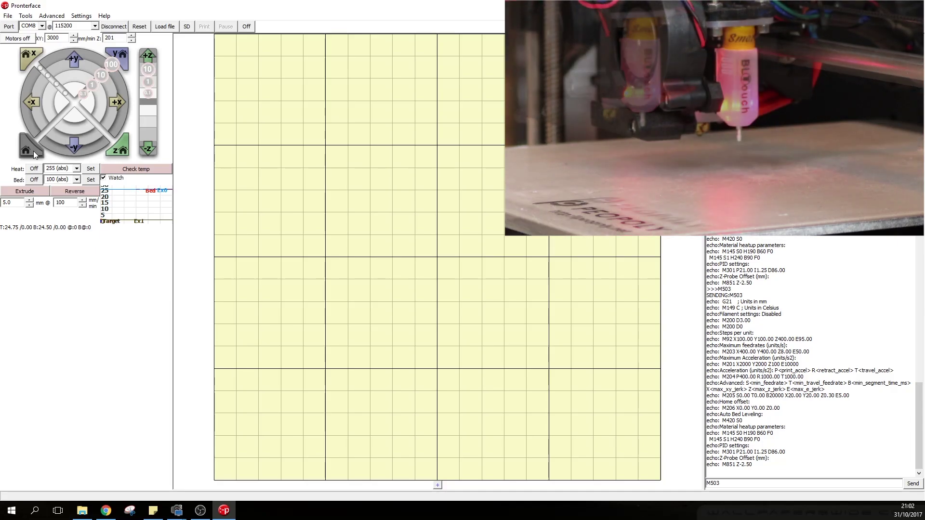
{"action": "double_click", "coordinate": [742, 484]}
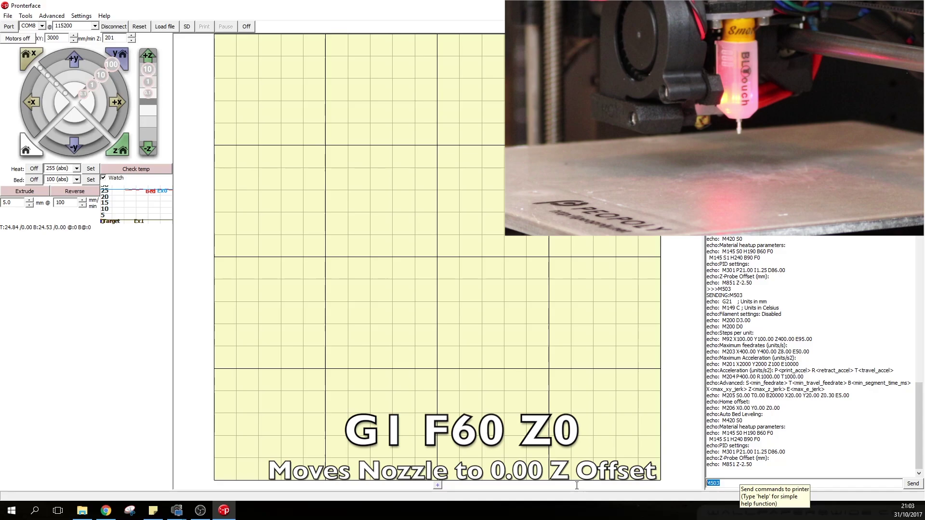
{"action": "type", "text": "G1"}
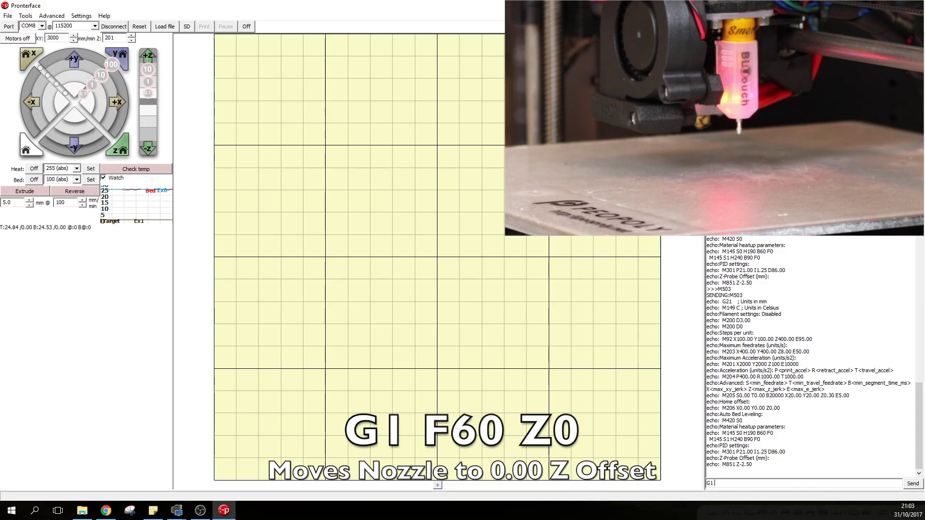
{"action": "type", "text": " F60 Z0"}
{"action": "key", "text": "Return"}
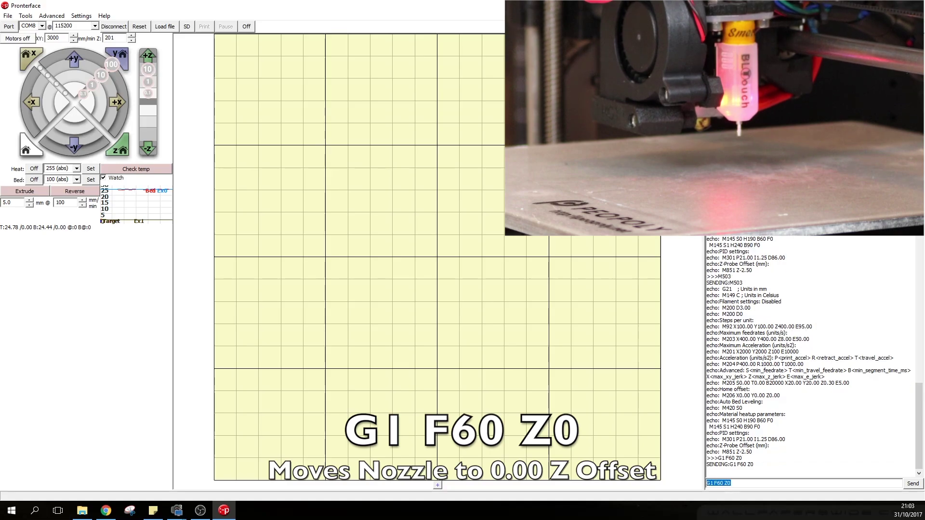